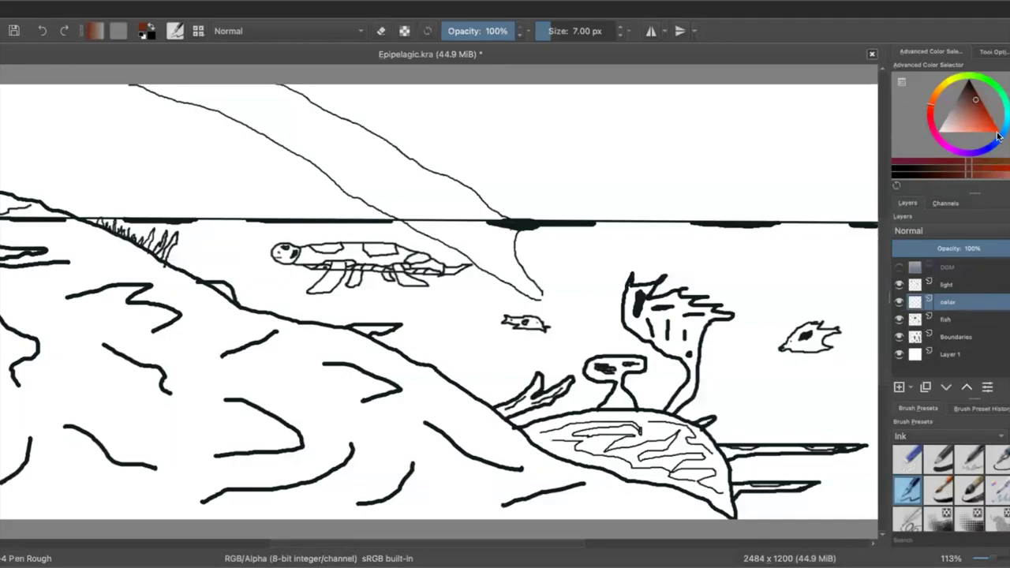
Step: Trace the light beam's upper edge in red and draw a parallel orange line just below it with the 7 px brush
{"action": "left_click", "coordinate": [987, 129]}
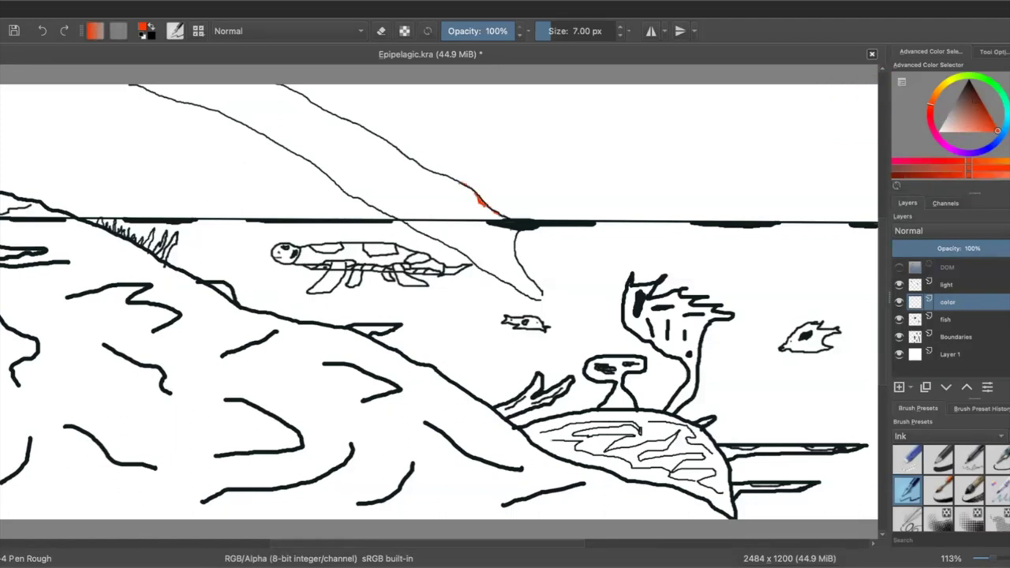
{"action": "left_click_drag", "start_coordinate": [399, 150], "coordinate": [418, 167]}
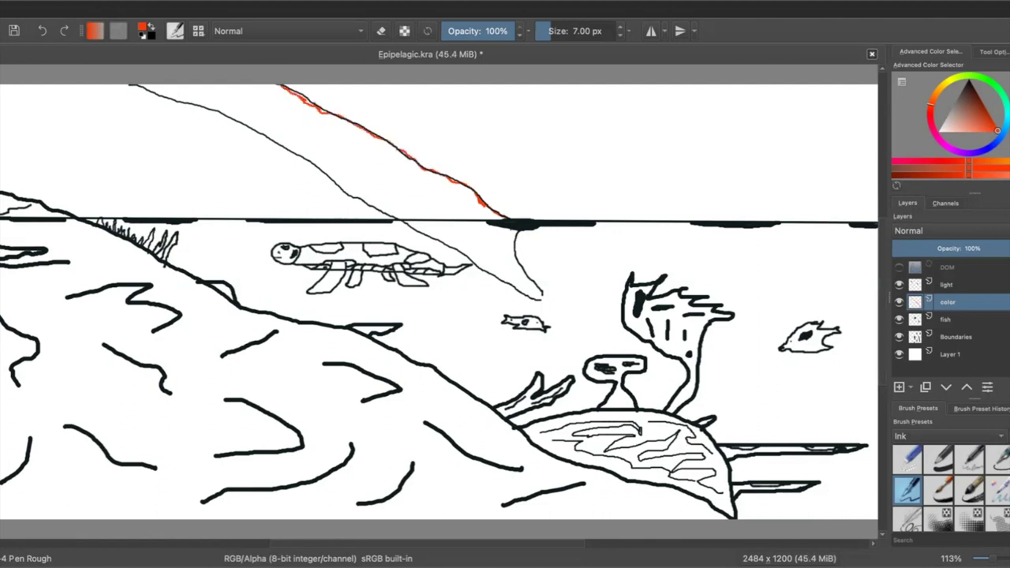
{"action": "left_click_drag", "start_coordinate": [295, 94], "coordinate": [313, 105]}
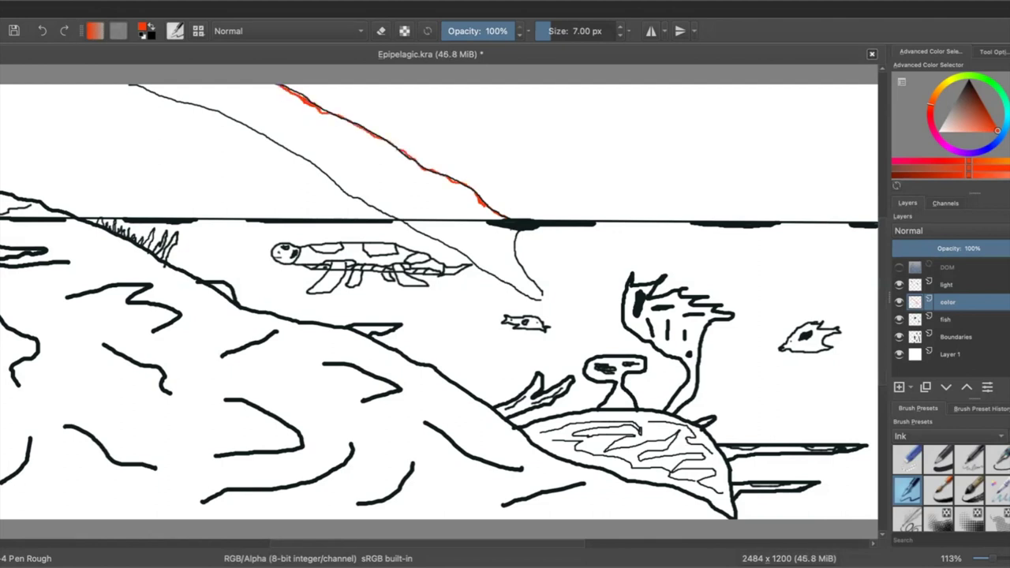
{"action": "left_click", "coordinate": [939, 93]}
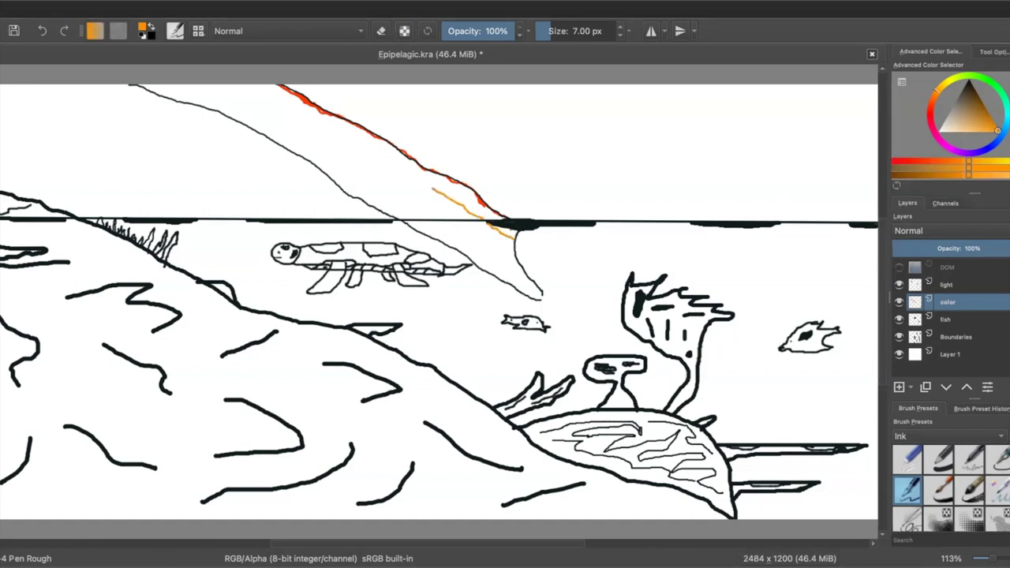
{"action": "left_click_drag", "start_coordinate": [405, 172], "coordinate": [334, 126]}
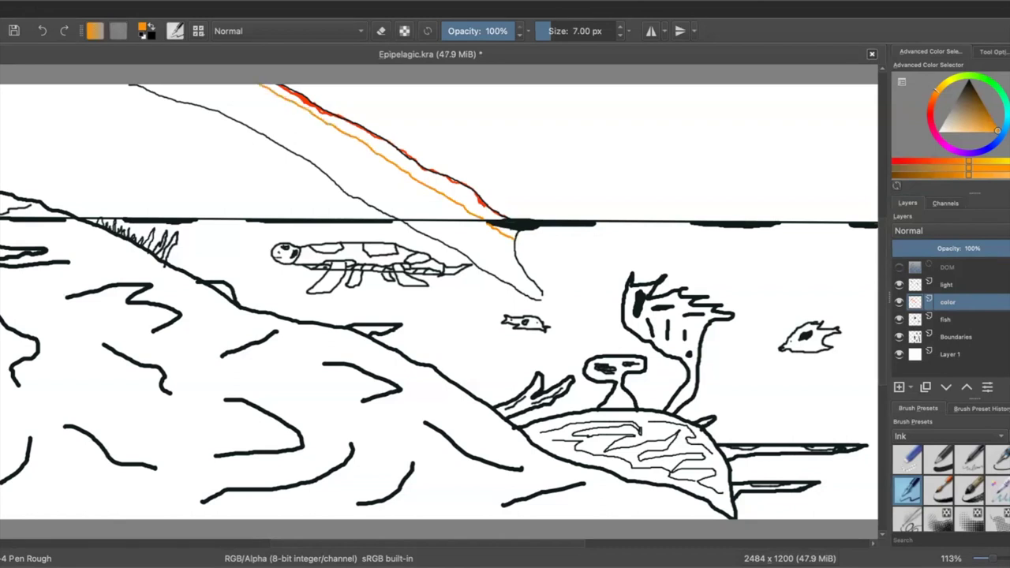
Step: Draw parallel yellow, green and blue lines along the light beam below the orange one with the 7 px brush
{"action": "left_click", "coordinate": [948, 86]}
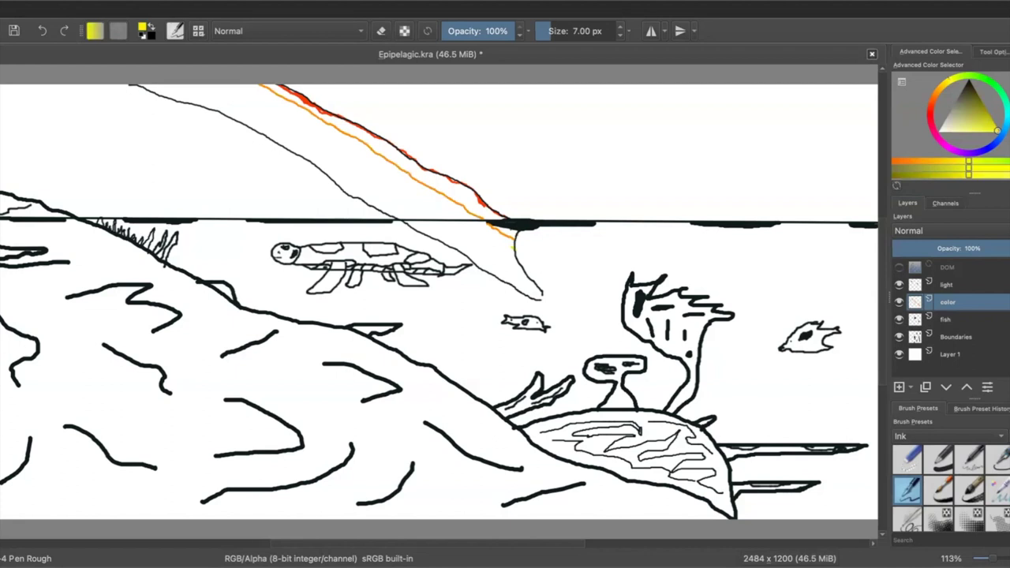
{"action": "key", "text": "ctrl+z"}
{"action": "left_click_drag", "start_coordinate": [367, 166], "coordinate": [328, 139]}
{"action": "left_click", "coordinate": [978, 79]}
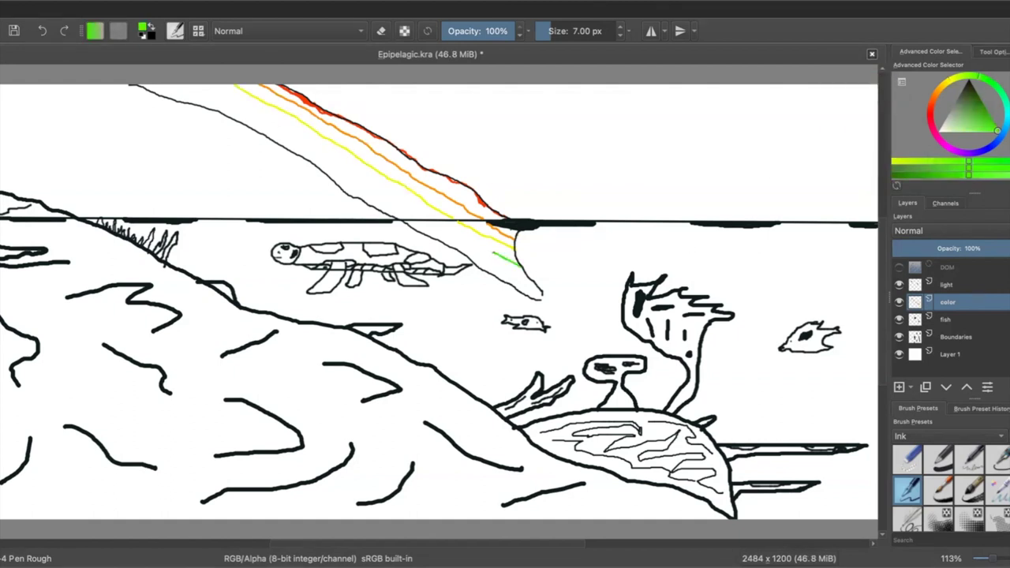
{"action": "left_click_drag", "start_coordinate": [458, 234], "coordinate": [433, 224]}
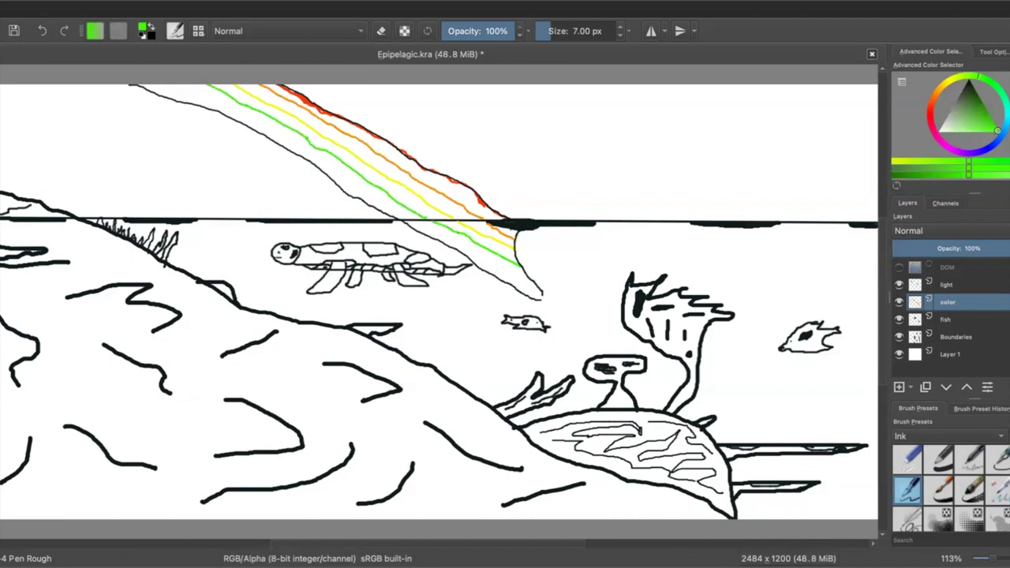
{"action": "left_click", "coordinate": [1000, 144]}
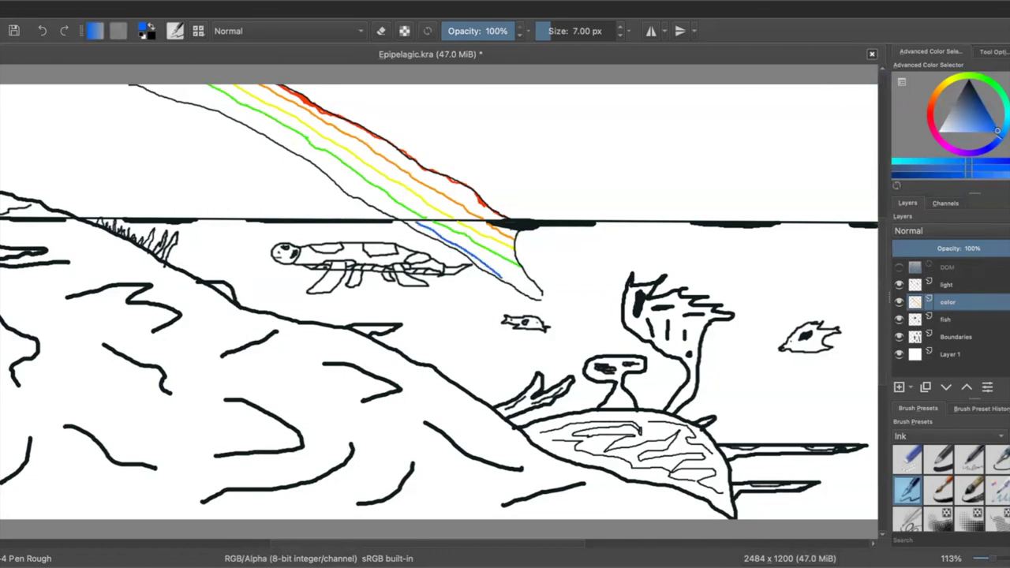
{"action": "left_click_drag", "start_coordinate": [352, 187], "coordinate": [300, 147]}
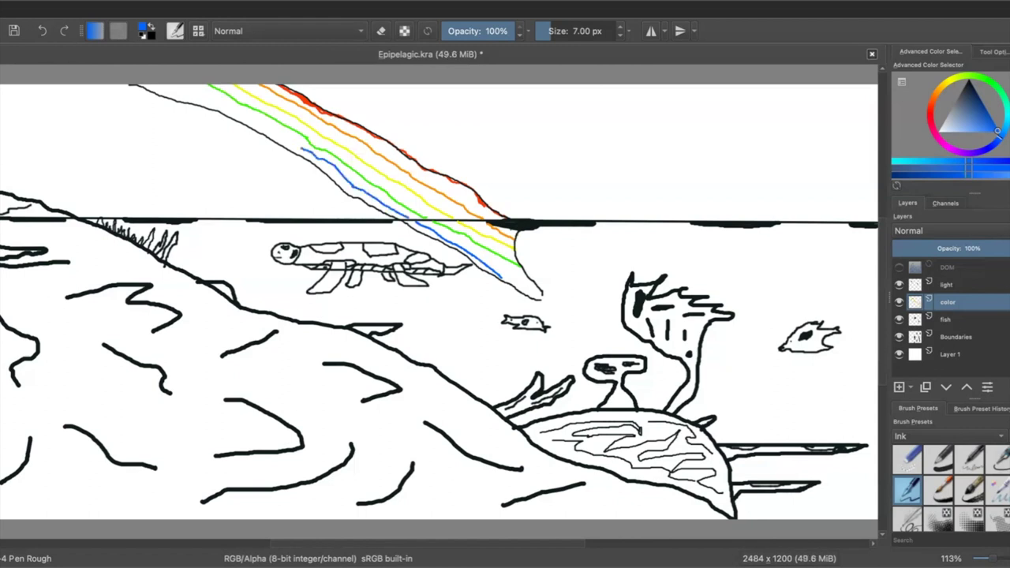
Step: Fill the beam's lowest band with magenta from the sky into the water, using a brush size of 17.19 px
{"action": "left_click", "coordinate": [952, 150]}
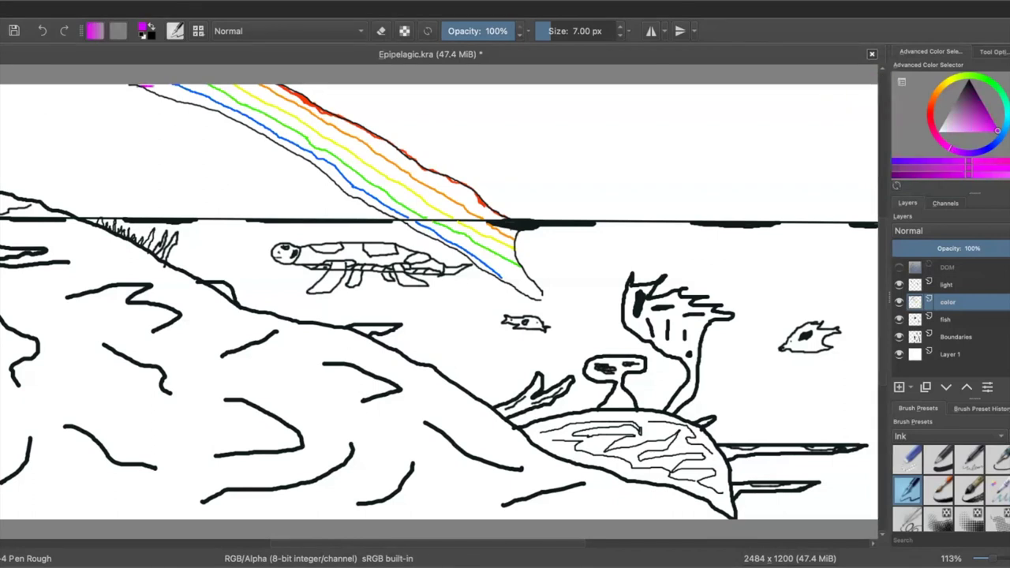
{"action": "left_click_drag", "start_coordinate": [557, 31], "coordinate": [568, 31]}
{"action": "left_click_drag", "start_coordinate": [189, 99], "coordinate": [224, 109]}
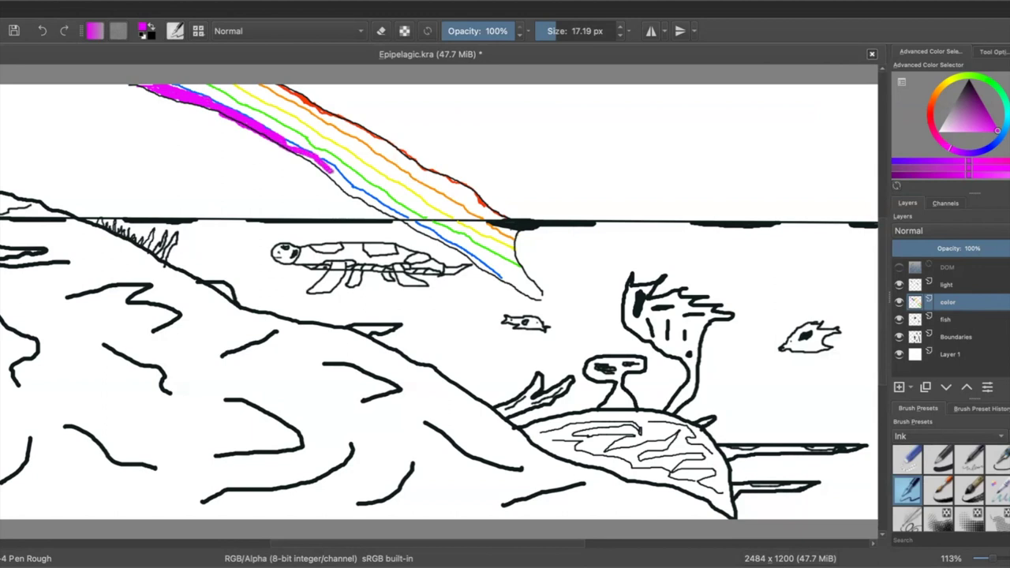
{"action": "left_click_drag", "start_coordinate": [334, 172], "coordinate": [287, 145]}
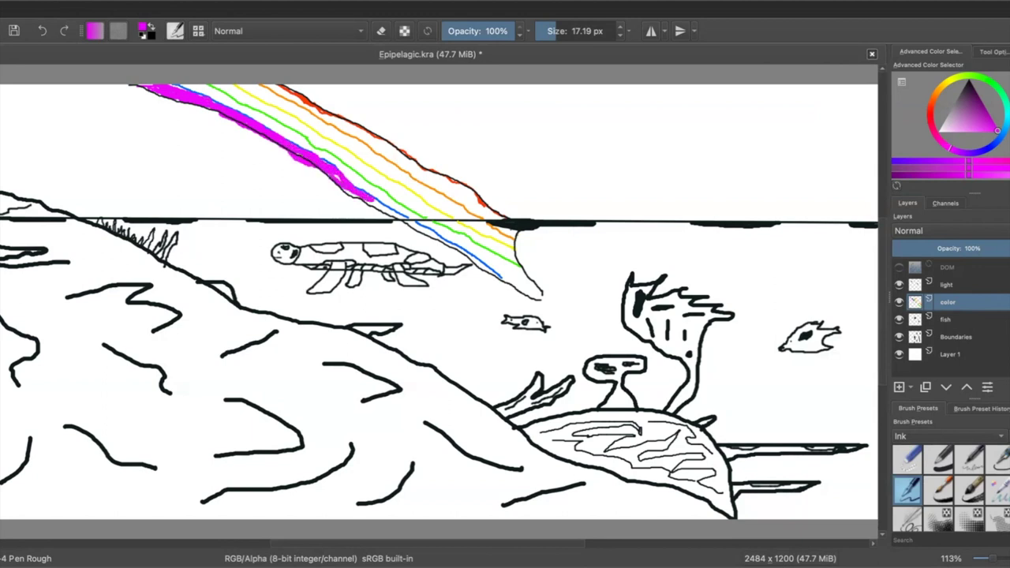
{"action": "left_click_drag", "start_coordinate": [344, 191], "coordinate": [496, 276]}
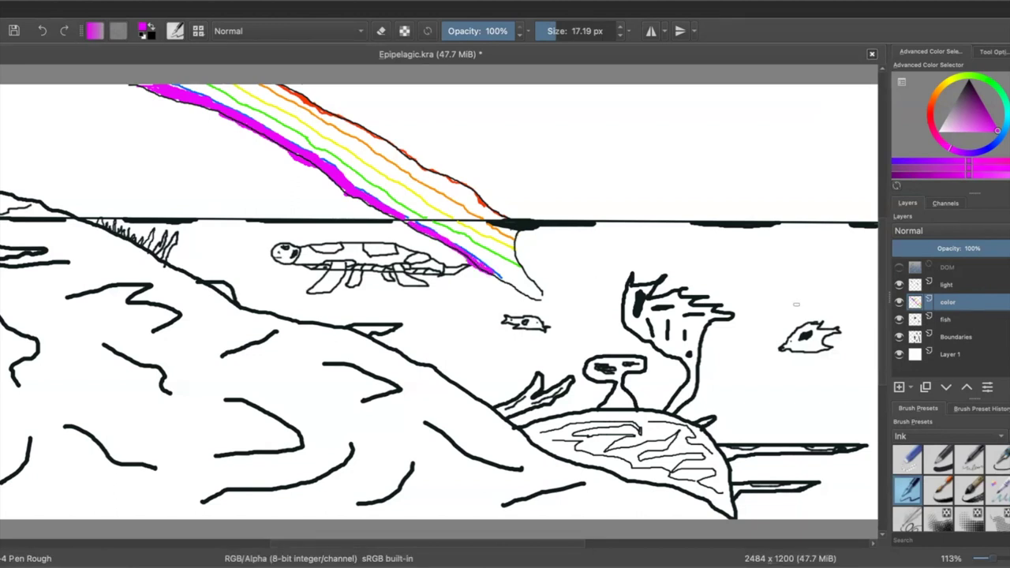
Step: Paint a thick deep blue band above the magenta one, down to the beam's tip in the water
{"action": "left_click", "coordinate": [988, 150]}
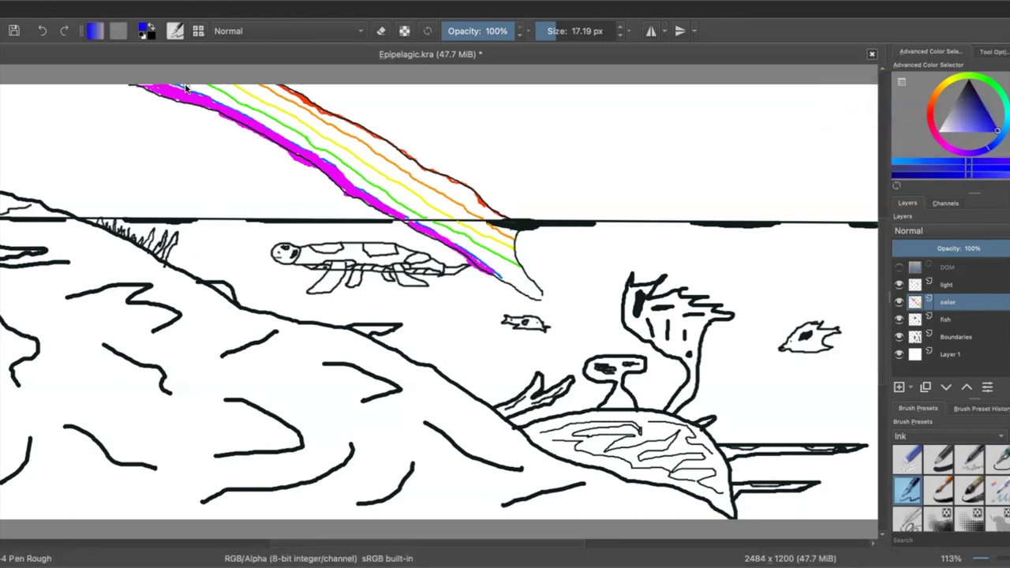
{"action": "left_click", "coordinate": [564, 31]}
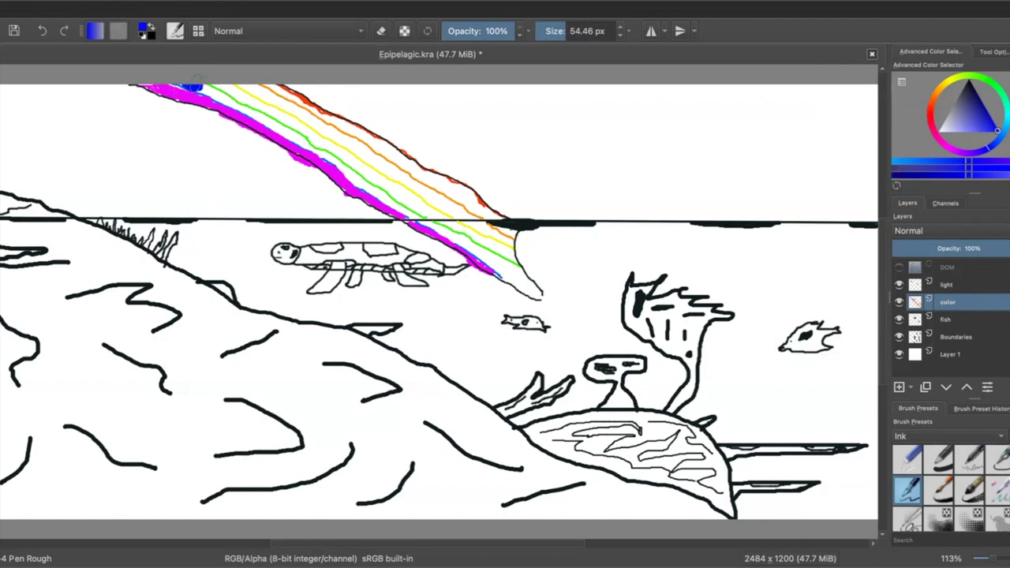
{"action": "mouse_move", "coordinate": [207, 91]}
{"action": "left_mouse_down"}
{"action": "mouse_move", "coordinate": [536, 292]}
{"action": "mouse_move", "coordinate": [450, 229]}
{"action": "left_mouse_up"}
{"action": "left_click_drag", "start_coordinate": [355, 172], "coordinate": [288, 128]}
Step: Paint a bright green band above the blue one along the whole beam with a 24.48 px brush
{"action": "left_click_drag", "start_coordinate": [949, 146], "coordinate": [986, 79]}
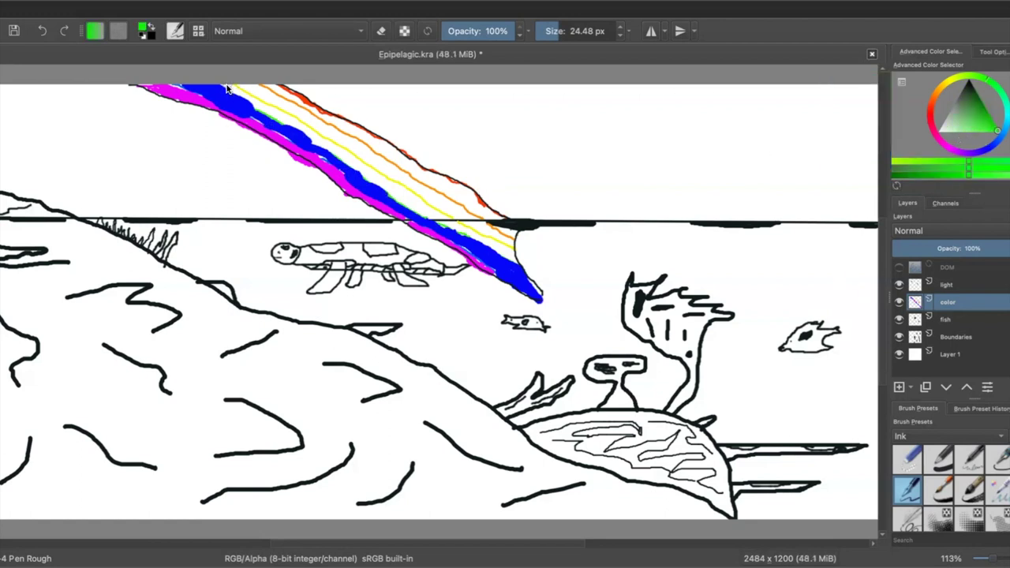
{"action": "left_click_drag", "start_coordinate": [226, 89], "coordinate": [446, 223]}
{"action": "left_click_drag", "start_coordinate": [364, 173], "coordinate": [311, 138]}
{"action": "left_click_drag", "start_coordinate": [448, 222], "coordinate": [493, 246]}
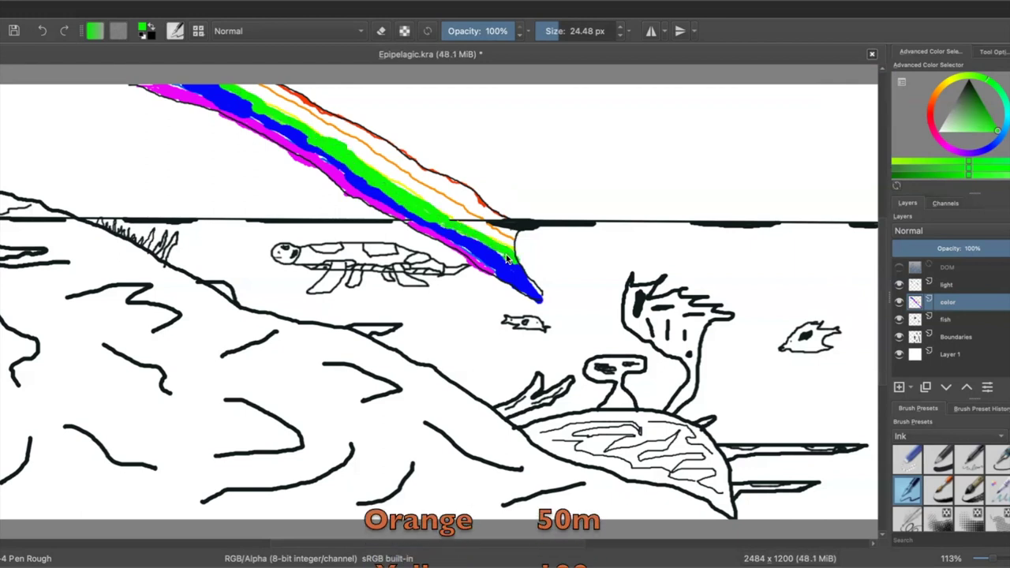
Step: Paint a yellow band above the green one along the beam, redoing the first stroke
{"action": "left_click", "coordinate": [951, 82]}
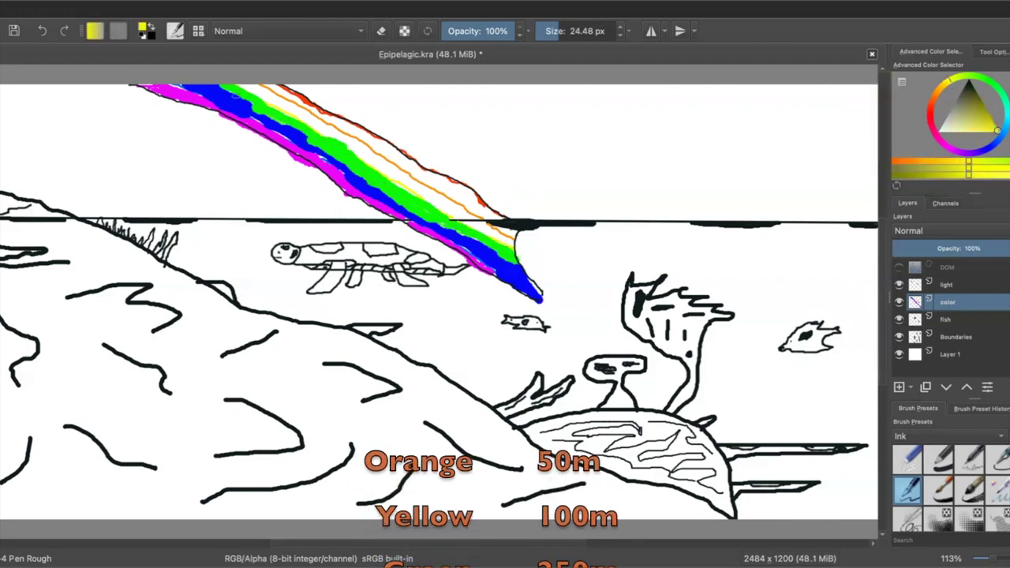
{"action": "mouse_move", "coordinate": [247, 88]}
{"action": "left_mouse_down"}
{"action": "mouse_move", "coordinate": [278, 103]}
{"action": "mouse_move", "coordinate": [275, 94]}
{"action": "mouse_move", "coordinate": [479, 227]}
{"action": "left_mouse_up"}
{"action": "key", "text": "super+z"}
{"action": "left_click_drag", "start_coordinate": [336, 134], "coordinate": [440, 205]}
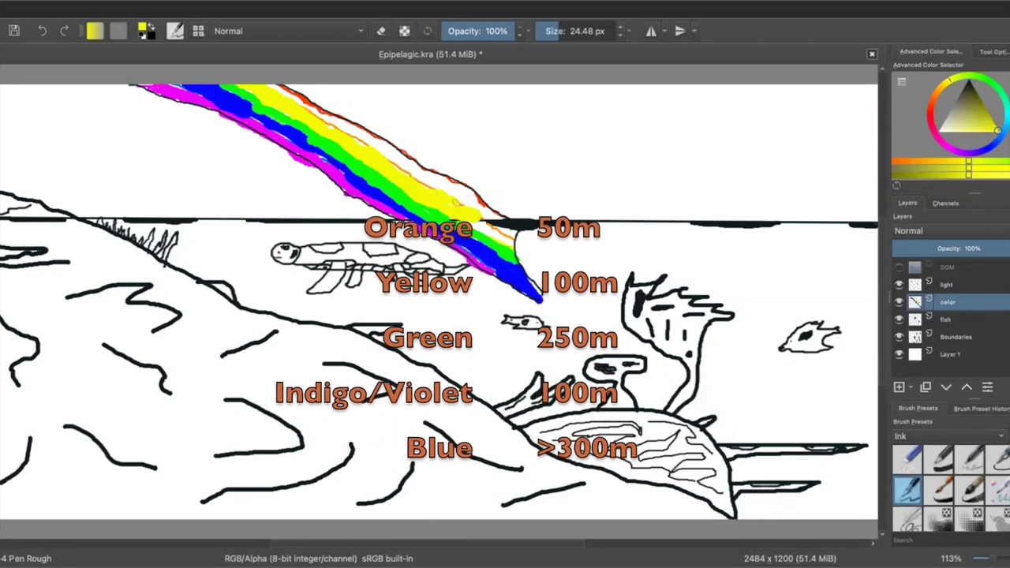
Step: Paint an orange band above the yellow one and a red band along the beam's upper edge
{"action": "left_click", "coordinate": [948, 107]}
{"action": "left_click_drag", "start_coordinate": [298, 95], "coordinate": [513, 233]}
{"action": "left_click", "coordinate": [931, 116]}
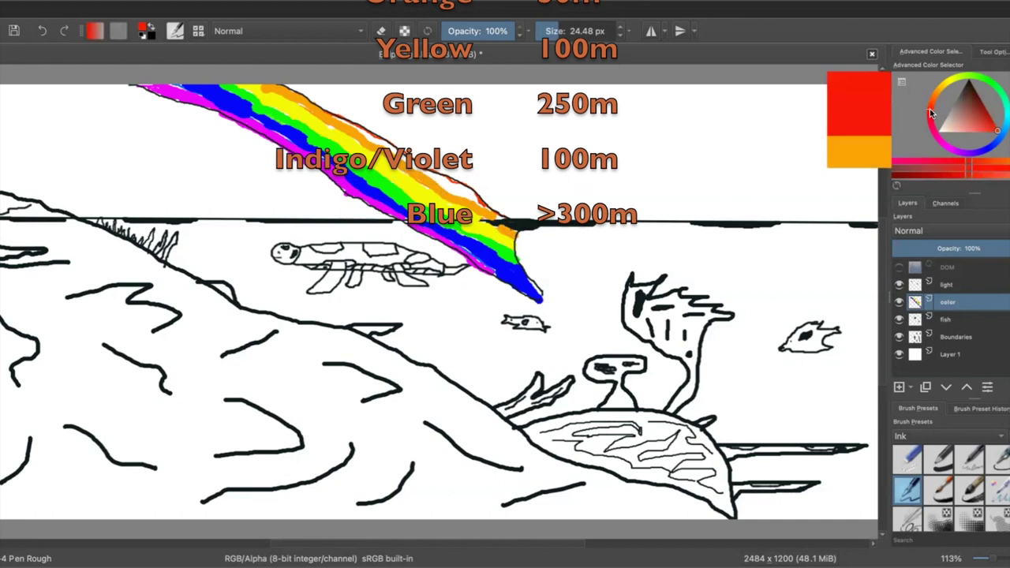
{"action": "mouse_move", "coordinate": [502, 215]}
{"action": "left_mouse_down"}
{"action": "mouse_move", "coordinate": [442, 178]}
{"action": "mouse_move", "coordinate": [507, 220]}
{"action": "mouse_move", "coordinate": [427, 176]}
{"action": "left_mouse_up"}
{"action": "left_click_drag", "start_coordinate": [282, 86], "coordinate": [343, 121]}
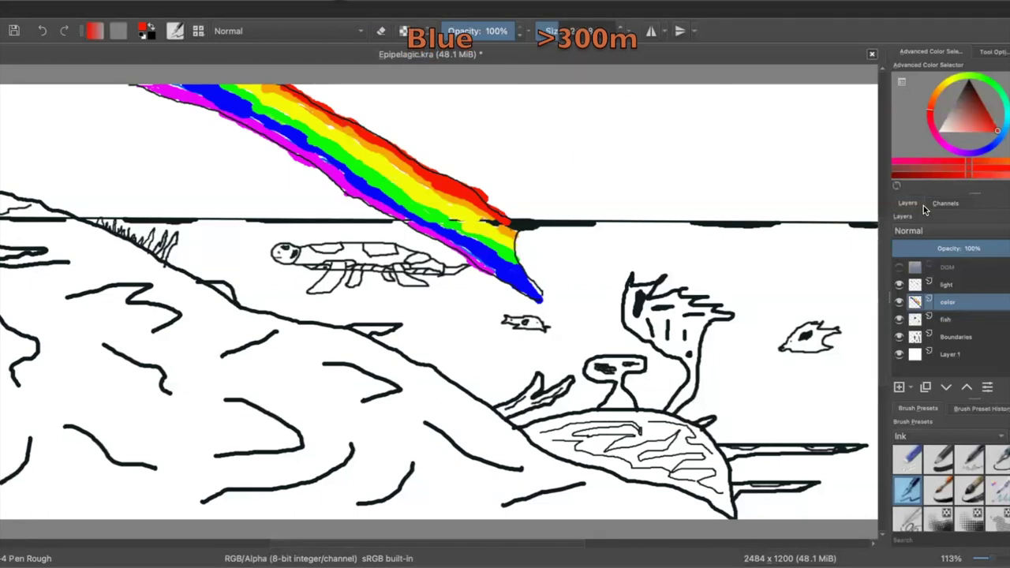
Step: Set up the Basic-1 ink brush with a light blue colour and a size of 172.30 px
{"action": "left_click", "coordinate": [937, 459]}
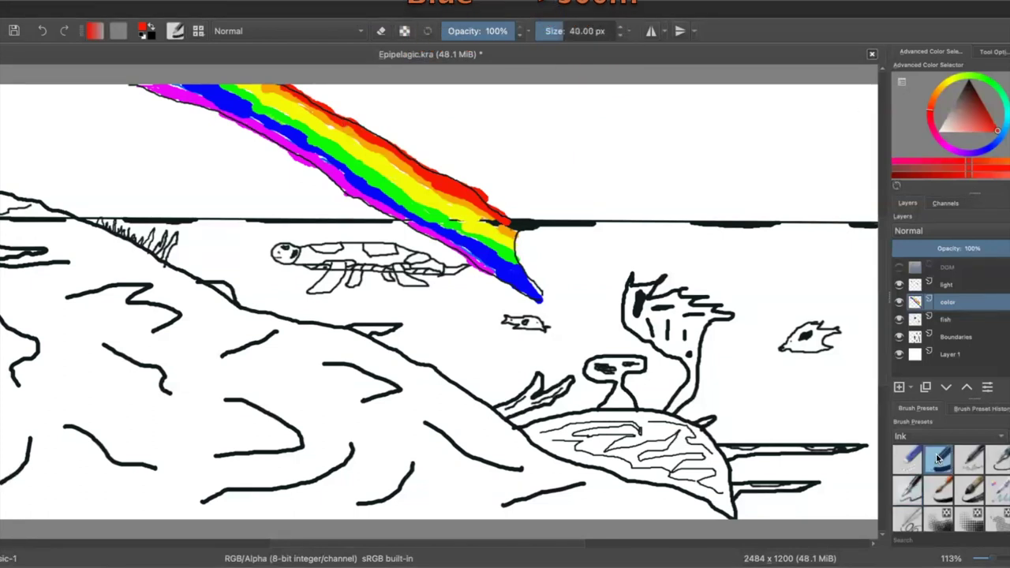
{"action": "left_click", "coordinate": [995, 143]}
{"action": "left_click", "coordinate": [1005, 129]}
{"action": "left_click", "coordinate": [1001, 137]}
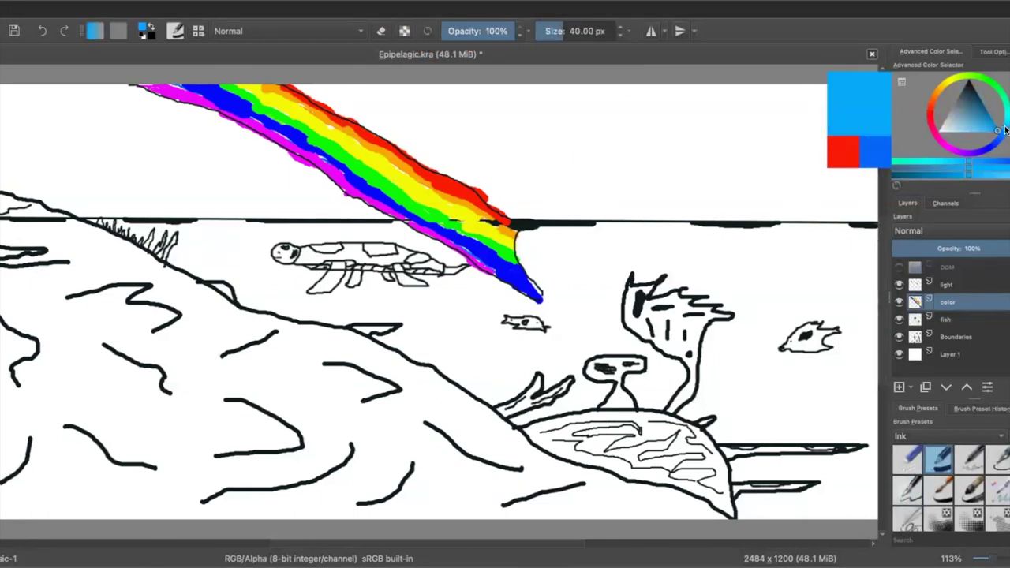
{"action": "left_click_drag", "start_coordinate": [566, 30], "coordinate": [581, 31]}
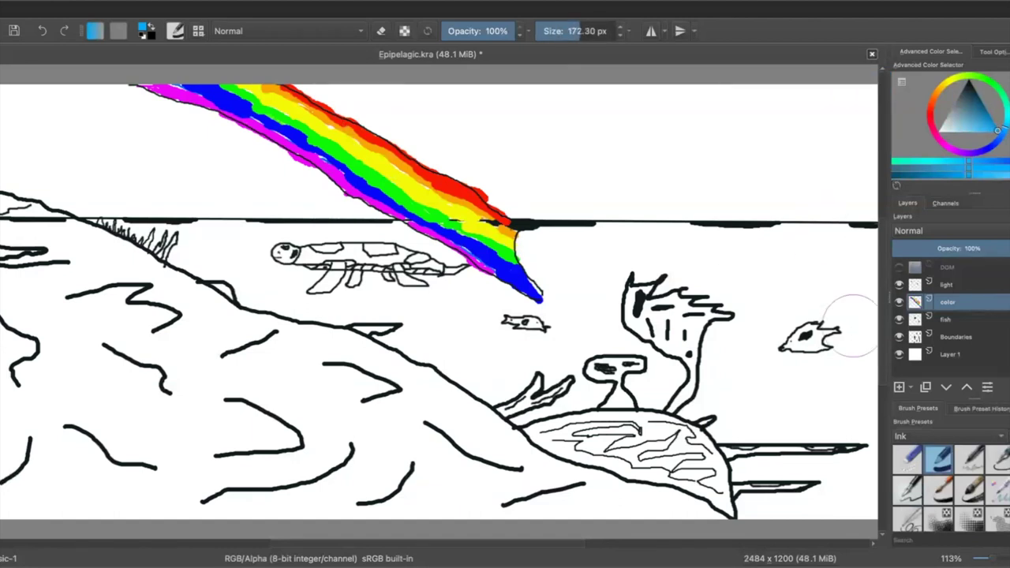
Step: Compare the drawing with the fish layer hidden and shown
{"action": "left_click", "coordinate": [899, 320]}
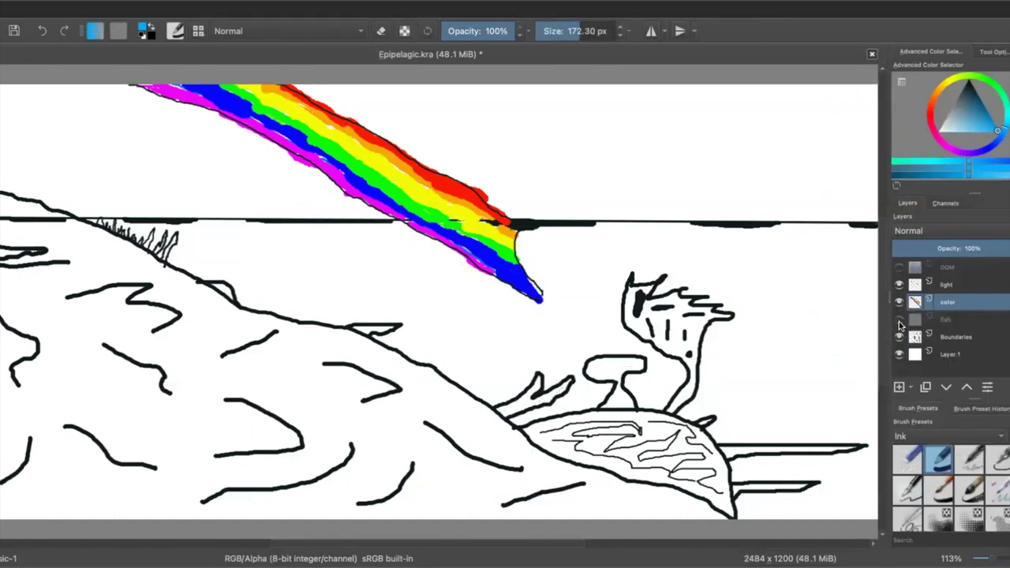
{"action": "left_click", "coordinate": [898, 320]}
{"action": "left_click", "coordinate": [899, 320]}
{"action": "left_click", "coordinate": [898, 320]}
{"action": "left_click", "coordinate": [899, 320]}
{"action": "left_click", "coordinate": [899, 320]}
Step: Dab light blue at the far right end of the water, and switch to the Airbrush Soft preset from the full brush collection
{"action": "left_click", "coordinate": [850, 251]}
{"action": "left_click", "coordinate": [850, 259]}
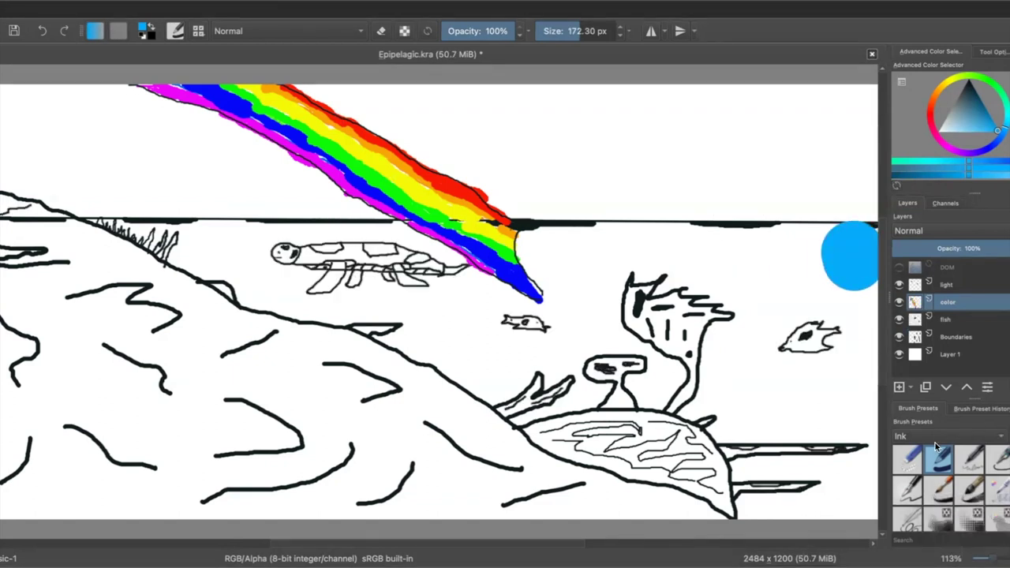
{"action": "left_click", "coordinate": [969, 436]}
{"action": "left_click", "coordinate": [963, 452]}
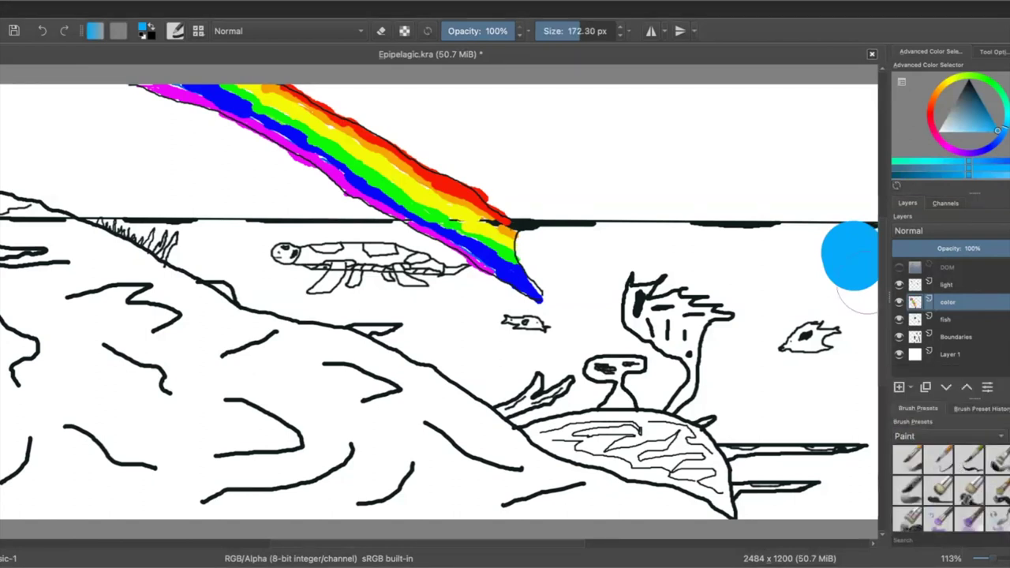
{"action": "left_click", "coordinate": [955, 439]}
{"action": "left_click", "coordinate": [954, 420]}
{"action": "left_click", "coordinate": [962, 437]}
{"action": "left_click", "coordinate": [911, 359]}
{"action": "left_click", "coordinate": [996, 459]}
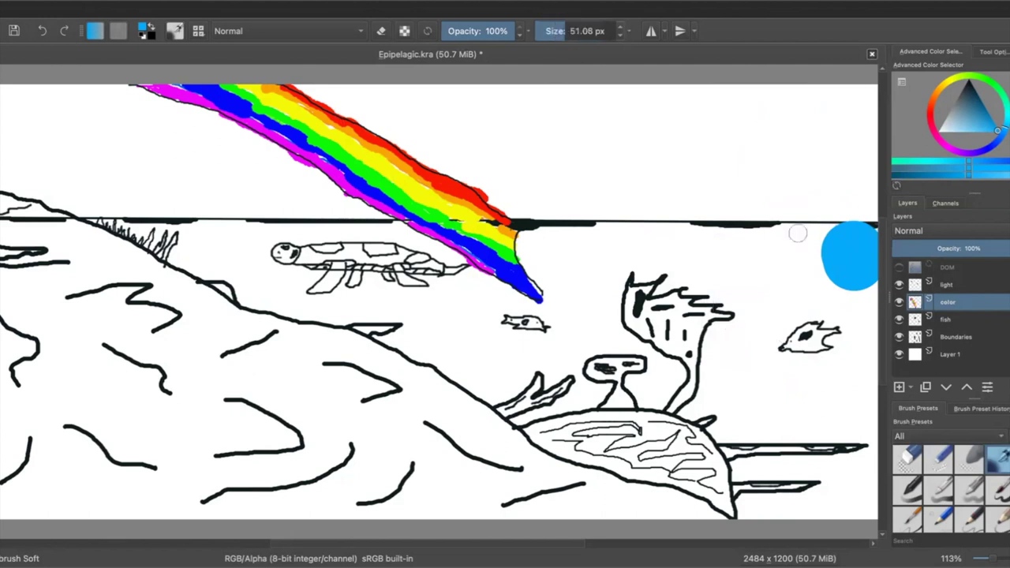
Step: Airbrush the water light blue around the turtle, fish and reef with a brush size of 144.04 px
{"action": "left_click", "coordinate": [577, 31]}
{"action": "mouse_move", "coordinate": [825, 257]}
{"action": "left_mouse_down"}
{"action": "mouse_move", "coordinate": [660, 244]}
{"action": "mouse_move", "coordinate": [531, 250]}
{"action": "mouse_move", "coordinate": [546, 295]}
{"action": "mouse_move", "coordinate": [394, 297]}
{"action": "mouse_move", "coordinate": [237, 280]}
{"action": "mouse_move", "coordinate": [174, 241]}
{"action": "mouse_move", "coordinate": [190, 230]}
{"action": "mouse_move", "coordinate": [364, 234]}
{"action": "mouse_move", "coordinate": [435, 256]}
{"action": "left_mouse_up"}
{"action": "left_click_drag", "start_coordinate": [210, 236], "coordinate": [300, 265]}
{"action": "mouse_move", "coordinate": [423, 316]}
{"action": "left_mouse_down"}
{"action": "mouse_move", "coordinate": [405, 341]}
{"action": "mouse_move", "coordinate": [505, 399]}
{"action": "mouse_move", "coordinate": [469, 316]}
{"action": "mouse_move", "coordinate": [524, 383]}
{"action": "mouse_move", "coordinate": [596, 261]}
{"action": "mouse_move", "coordinate": [572, 399]}
{"action": "mouse_move", "coordinate": [524, 418]}
{"action": "mouse_move", "coordinate": [655, 336]}
{"action": "mouse_move", "coordinate": [655, 390]}
{"action": "mouse_move", "coordinate": [694, 276]}
{"action": "mouse_move", "coordinate": [851, 280]}
{"action": "mouse_move", "coordinate": [860, 410]}
{"action": "mouse_move", "coordinate": [797, 224]}
{"action": "mouse_move", "coordinate": [825, 398]}
{"action": "mouse_move", "coordinate": [730, 378]}
{"action": "mouse_move", "coordinate": [738, 316]}
{"action": "mouse_move", "coordinate": [722, 296]}
{"action": "mouse_move", "coordinate": [694, 410]}
{"action": "mouse_move", "coordinate": [737, 422]}
{"action": "mouse_move", "coordinate": [856, 417]}
{"action": "mouse_move", "coordinate": [875, 363]}
{"action": "left_mouse_up"}
{"action": "scroll", "coordinate": [836, 390], "scroll_direction": "down", "scroll_amount": 10}
{"action": "scroll", "coordinate": [836, 389], "scroll_direction": "up", "scroll_amount": 10}
{"action": "scroll", "coordinate": [782, 512], "scroll_direction": "down", "scroll_amount": 1}
{"action": "mouse_move", "coordinate": [787, 511]}
{"action": "left_mouse_down"}
{"action": "mouse_move", "coordinate": [852, 470]}
{"action": "mouse_move", "coordinate": [864, 497]}
{"action": "mouse_move", "coordinate": [779, 522]}
{"action": "left_mouse_up"}
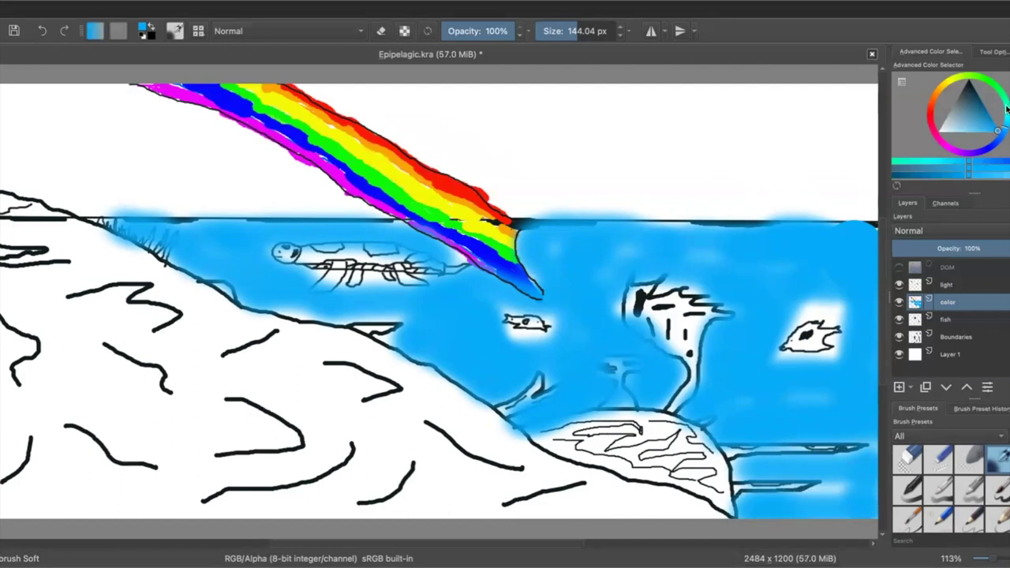
Step: Airbrush the sky on both sides of the rainbow beam in a pale mint green
{"action": "mouse_move", "coordinate": [978, 111]}
{"action": "left_mouse_down"}
{"action": "mouse_move", "coordinate": [964, 107]}
{"action": "mouse_move", "coordinate": [958, 122]}
{"action": "mouse_move", "coordinate": [970, 118]}
{"action": "left_mouse_up"}
{"action": "left_click", "coordinate": [955, 126]}
{"action": "left_click", "coordinate": [951, 79]}
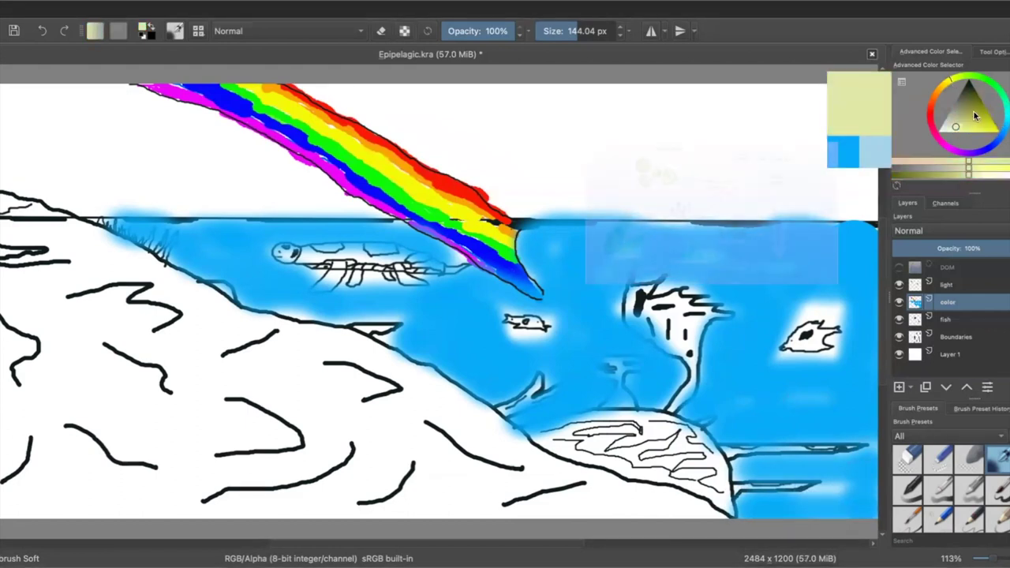
{"action": "left_click_drag", "start_coordinate": [966, 107], "coordinate": [949, 127]}
{"action": "left_click", "coordinate": [1006, 107]}
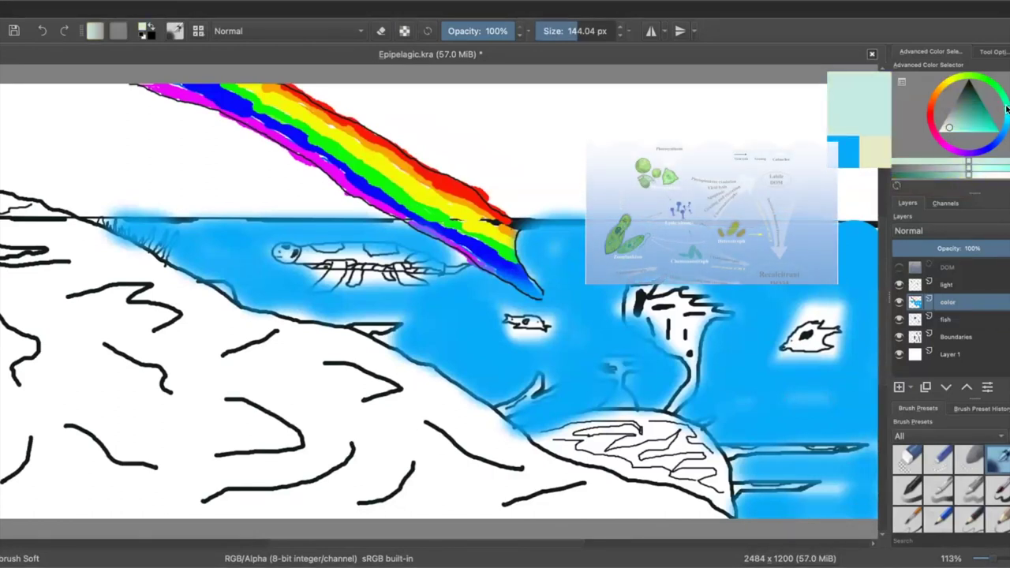
{"action": "mouse_move", "coordinate": [854, 93]}
{"action": "left_mouse_down"}
{"action": "mouse_move", "coordinate": [873, 149]}
{"action": "mouse_move", "coordinate": [860, 211]}
{"action": "mouse_move", "coordinate": [748, 124]}
{"action": "mouse_move", "coordinate": [756, 99]}
{"action": "mouse_move", "coordinate": [386, 103]}
{"action": "mouse_move", "coordinate": [395, 142]}
{"action": "mouse_move", "coordinate": [534, 200]}
{"action": "mouse_move", "coordinate": [662, 131]}
{"action": "mouse_move", "coordinate": [698, 164]}
{"action": "mouse_move", "coordinate": [550, 164]}
{"action": "left_mouse_up"}
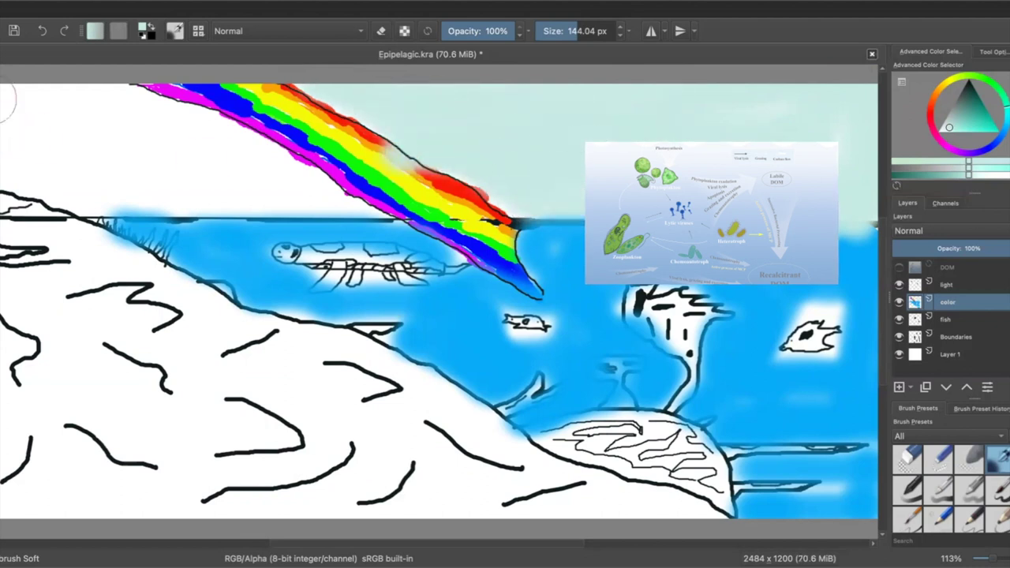
{"action": "mouse_move", "coordinate": [4, 102]}
{"action": "left_mouse_down"}
{"action": "mouse_move", "coordinate": [94, 180]}
{"action": "mouse_move", "coordinate": [289, 189]}
{"action": "mouse_move", "coordinate": [99, 180]}
{"action": "mouse_move", "coordinate": [57, 189]}
{"action": "mouse_move", "coordinate": [12, 102]}
{"action": "mouse_move", "coordinate": [15, 119]}
{"action": "mouse_move", "coordinate": [283, 164]}
{"action": "mouse_move", "coordinate": [315, 182]}
{"action": "left_mouse_up"}
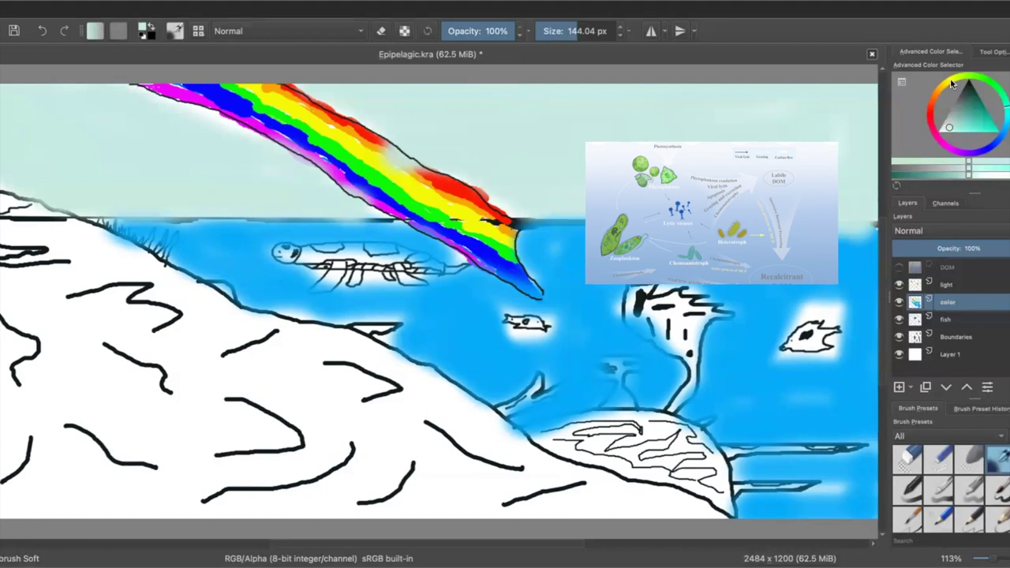
Step: Paint the small central fish yellow-green using the Basic-6 Details brush at 10.33 px, and undo the fill on the larger fish
{"action": "left_click", "coordinate": [994, 134]}
{"action": "left_click", "coordinate": [980, 123]}
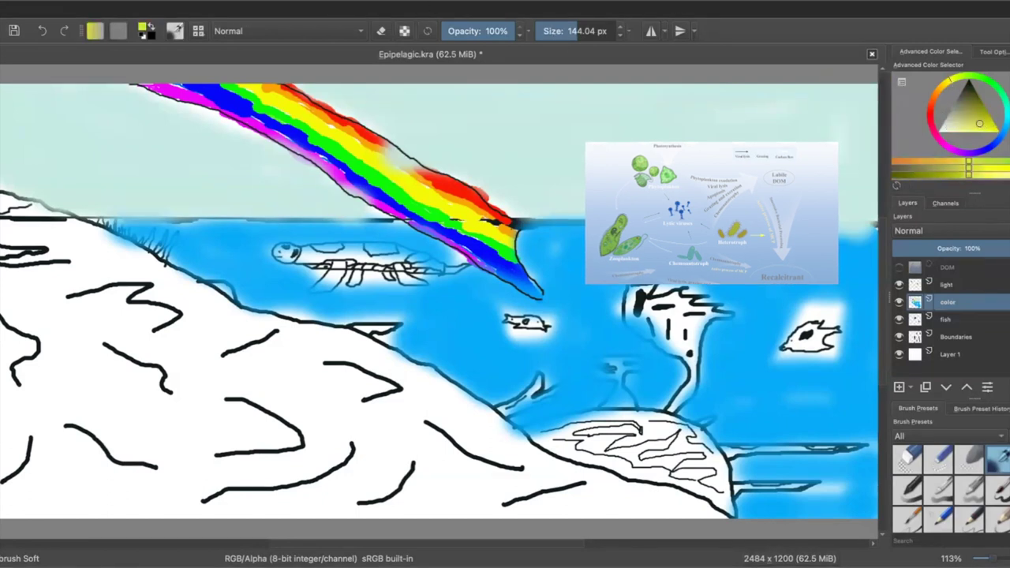
{"action": "scroll", "coordinate": [932, 491], "scroll_direction": "down", "scroll_amount": 1}
{"action": "left_click", "coordinate": [907, 459]}
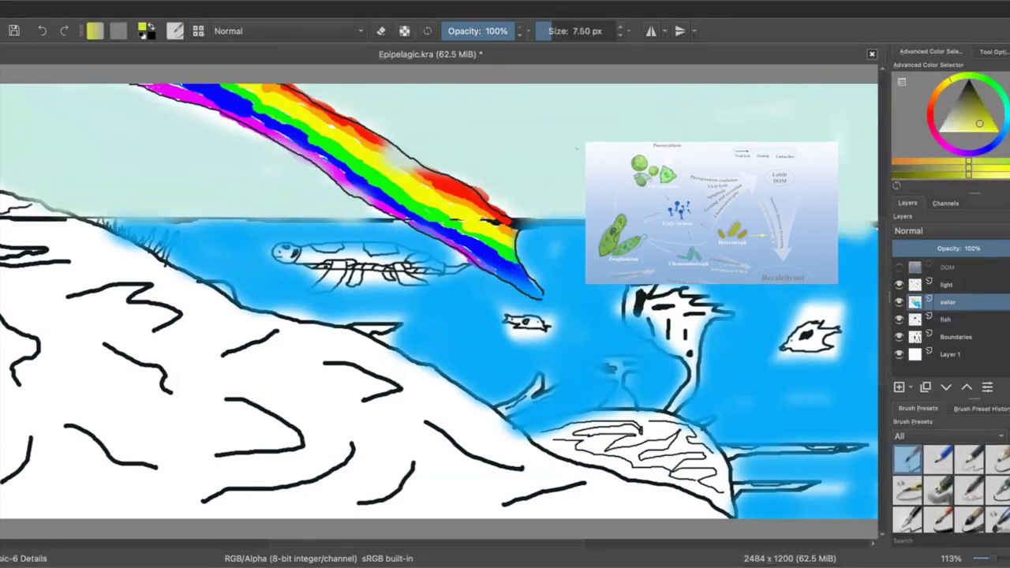
{"action": "left_click_drag", "start_coordinate": [564, 31], "coordinate": [553, 31]}
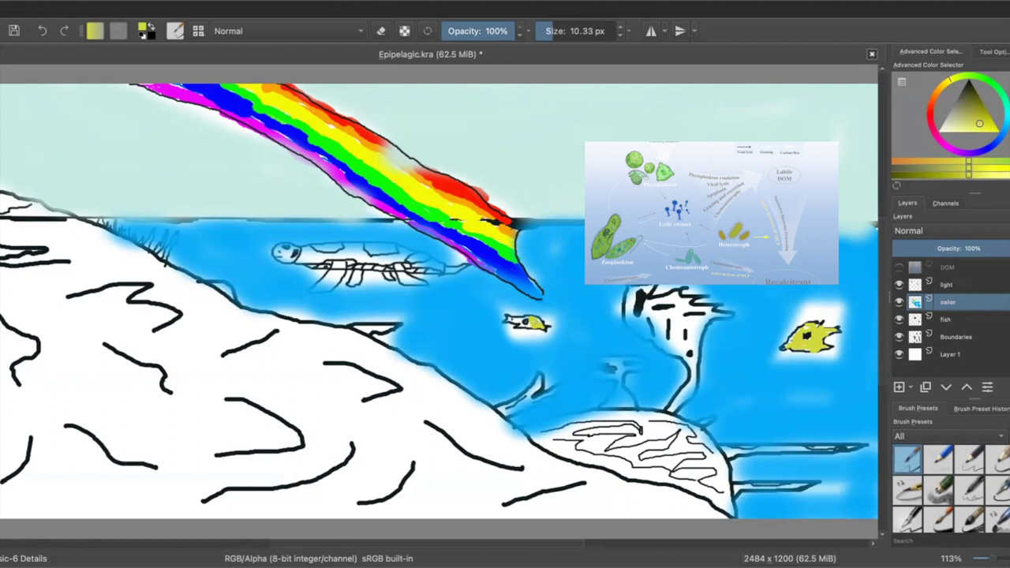
{"action": "key", "text": "ctrl+z"}
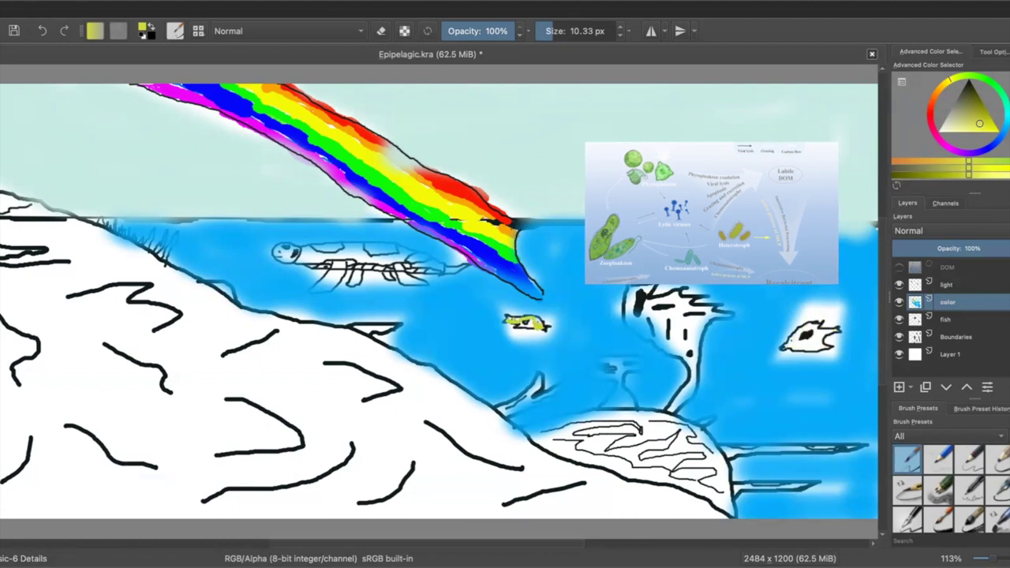
Step: Paint the turtle's flippers light green with a brush size of 20.62 px
{"action": "left_click", "coordinate": [1001, 92]}
{"action": "left_click", "coordinate": [556, 33]}
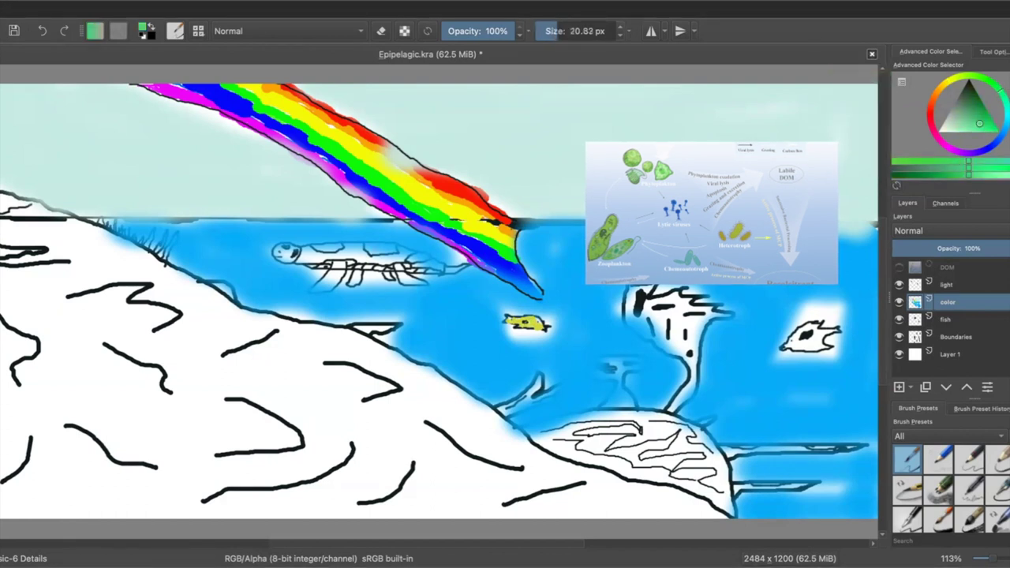
{"action": "mouse_move", "coordinate": [336, 273]}
{"action": "left_mouse_down"}
{"action": "mouse_move", "coordinate": [338, 263]}
{"action": "mouse_move", "coordinate": [327, 278]}
{"action": "mouse_move", "coordinate": [409, 280]}
{"action": "left_mouse_up"}
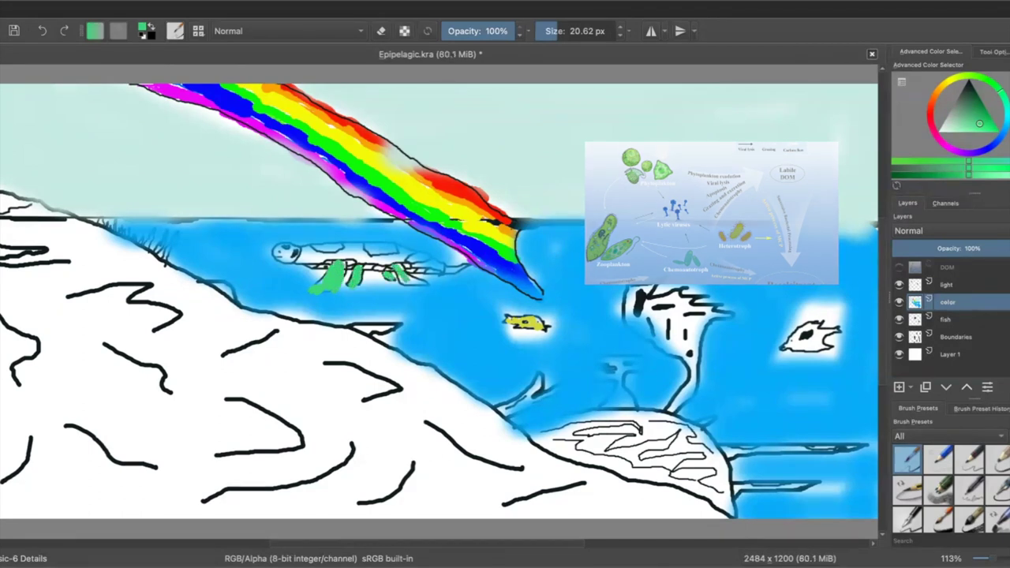
Step: Paint the upper part of the turtle's shell dark brown
{"action": "left_click", "coordinate": [939, 88]}
{"action": "left_click", "coordinate": [975, 104]}
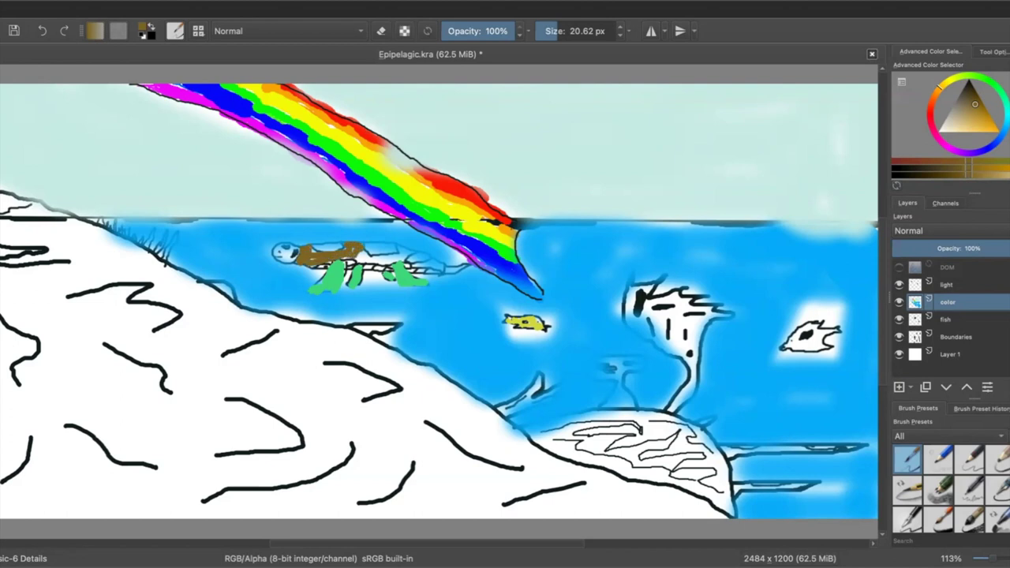
{"action": "mouse_move", "coordinate": [365, 258]}
{"action": "left_mouse_down"}
{"action": "mouse_move", "coordinate": [409, 255]}
{"action": "mouse_move", "coordinate": [359, 261]}
{"action": "left_mouse_up"}
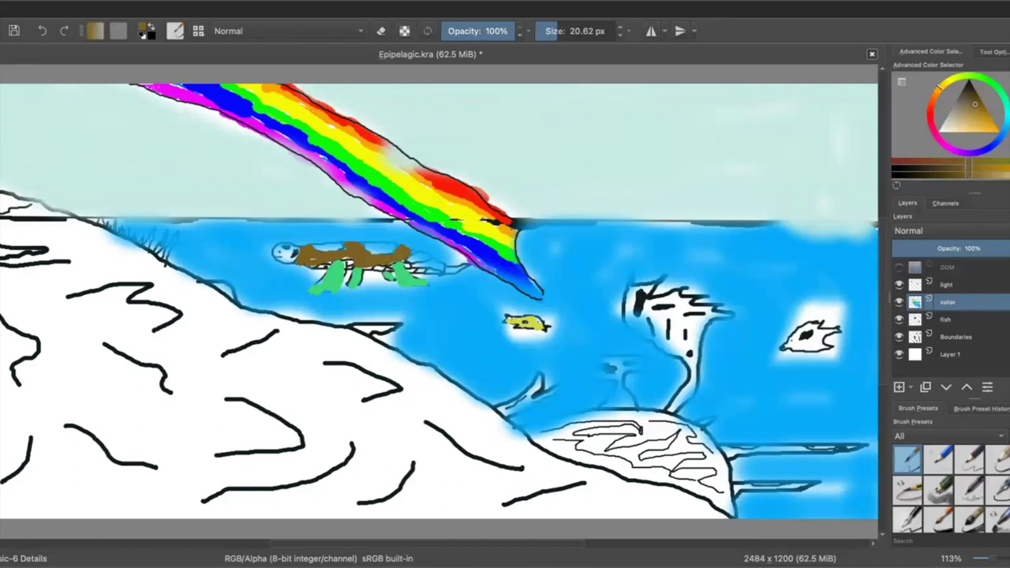
Step: Paint the turtle's head and tail dark green, and fill the underside of its shell with orange-brown
{"action": "left_click", "coordinate": [994, 85]}
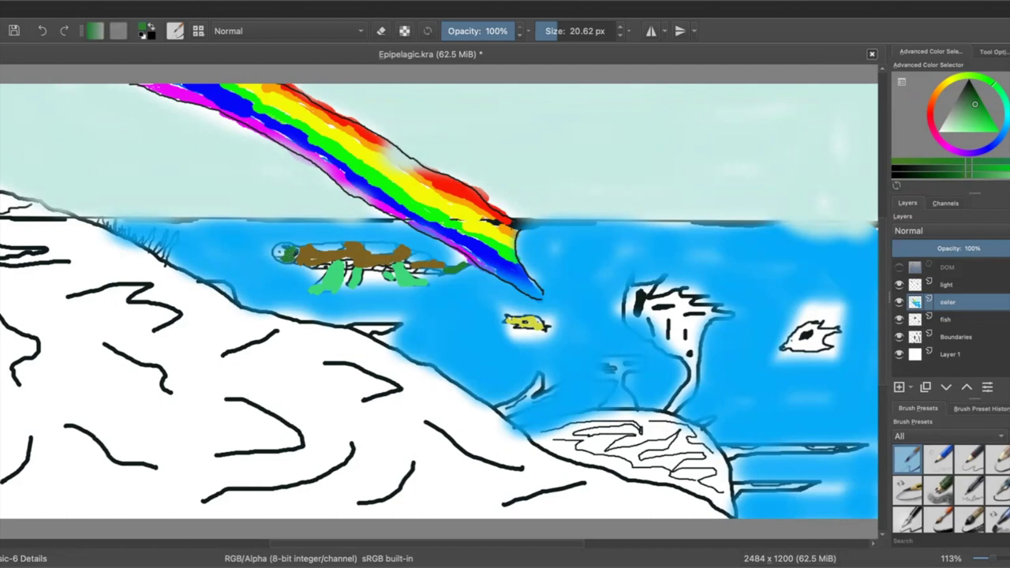
{"action": "left_click", "coordinate": [282, 251]}
{"action": "left_click", "coordinate": [938, 93]}
{"action": "left_click", "coordinate": [978, 114]}
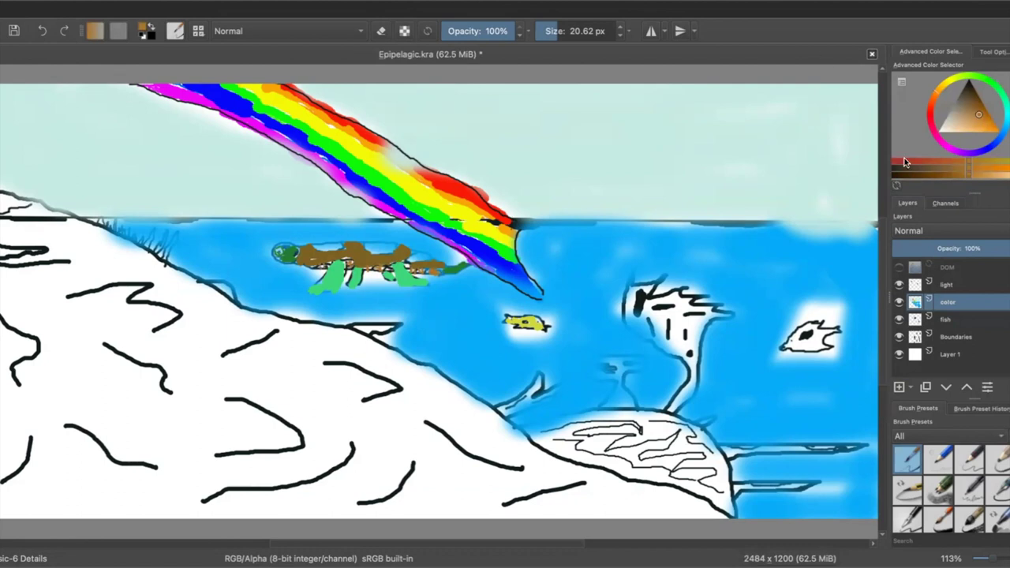
Step: Airbrush the large hillside orange-brown with the Airbrush Soft preset, undoing the first pass and repainting it
{"action": "scroll", "coordinate": [950, 485], "scroll_direction": "up", "scroll_amount": 5}
{"action": "left_click", "coordinate": [998, 459]}
{"action": "left_click_drag", "start_coordinate": [8, 264], "coordinate": [331, 481]}
{"action": "key", "text": "ctrl+z"}
{"action": "mouse_move", "coordinate": [8, 315]}
{"action": "left_mouse_down"}
{"action": "mouse_move", "coordinate": [584, 513]}
{"action": "mouse_move", "coordinate": [183, 428]}
{"action": "mouse_move", "coordinate": [379, 457]}
{"action": "left_mouse_up"}
Step: Colour the rounded reef mound magenta, and paint the small ledge on the hillside crimson with a smaller brush
{"action": "left_click", "coordinate": [953, 150]}
{"action": "left_click_drag", "start_coordinate": [624, 450], "coordinate": [663, 474]}
{"action": "left_click", "coordinate": [932, 128]}
{"action": "left_click", "coordinate": [548, 31]}
{"action": "left_click_drag", "start_coordinate": [359, 327], "coordinate": [393, 327]}
Step: Paint the branch beside the reef mound and the two long shoots extending from its far side green
{"action": "left_click", "coordinate": [1004, 93]}
{"action": "left_click_drag", "start_coordinate": [502, 410], "coordinate": [572, 384]}
{"action": "left_click_drag", "start_coordinate": [726, 450], "coordinate": [814, 450]}
{"action": "left_click_drag", "start_coordinate": [735, 492], "coordinate": [807, 485]}
Step: Paint the stem and crown of the tall coral on the reef mound orange-brown
{"action": "left_click", "coordinate": [937, 92]}
{"action": "left_click_drag", "start_coordinate": [673, 410], "coordinate": [725, 315]}
{"action": "left_click_drag", "start_coordinate": [671, 300], "coordinate": [686, 367]}
Step: Paint the larger fish and the small bump on the hillside yellow-green
{"action": "left_click", "coordinate": [951, 79]}
{"action": "left_click_drag", "start_coordinate": [785, 348], "coordinate": [832, 336]}
{"action": "left_click_drag", "start_coordinate": [214, 284], "coordinate": [236, 297]}
Step: Paint the grass blades at the shoreline green, and touch up the top of the hillside with orange-brown
{"action": "left_click", "coordinate": [1003, 94]}
{"action": "left_click_drag", "start_coordinate": [101, 221], "coordinate": [164, 258]}
{"action": "left_click", "coordinate": [936, 94]}
{"action": "left_click_drag", "start_coordinate": [2, 191], "coordinate": [26, 205]}
Step: Blend the rainbow beam's colour bands and soften the areas around the small fish and turtle with Blender Blur at 60 px
{"action": "scroll", "coordinate": [949, 489], "scroll_direction": "down", "scroll_amount": 5}
{"action": "left_click", "coordinate": [949, 437]}
{"action": "left_click", "coordinate": [908, 459]}
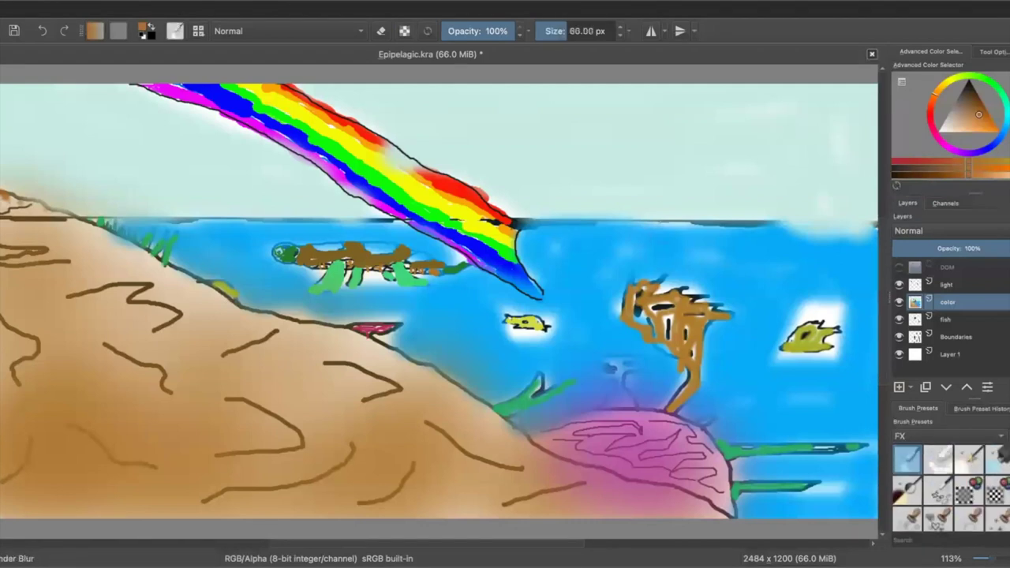
{"action": "left_click_drag", "start_coordinate": [432, 164], "coordinate": [478, 187]}
{"action": "left_click_drag", "start_coordinate": [505, 229], "coordinate": [276, 96]}
{"action": "left_click_drag", "start_coordinate": [189, 94], "coordinate": [474, 233]}
{"action": "left_click_drag", "start_coordinate": [505, 256], "coordinate": [221, 103]}
{"action": "left_click_drag", "start_coordinate": [510, 334], "coordinate": [545, 342]}
{"action": "left_click_drag", "start_coordinate": [402, 280], "coordinate": [366, 276]}
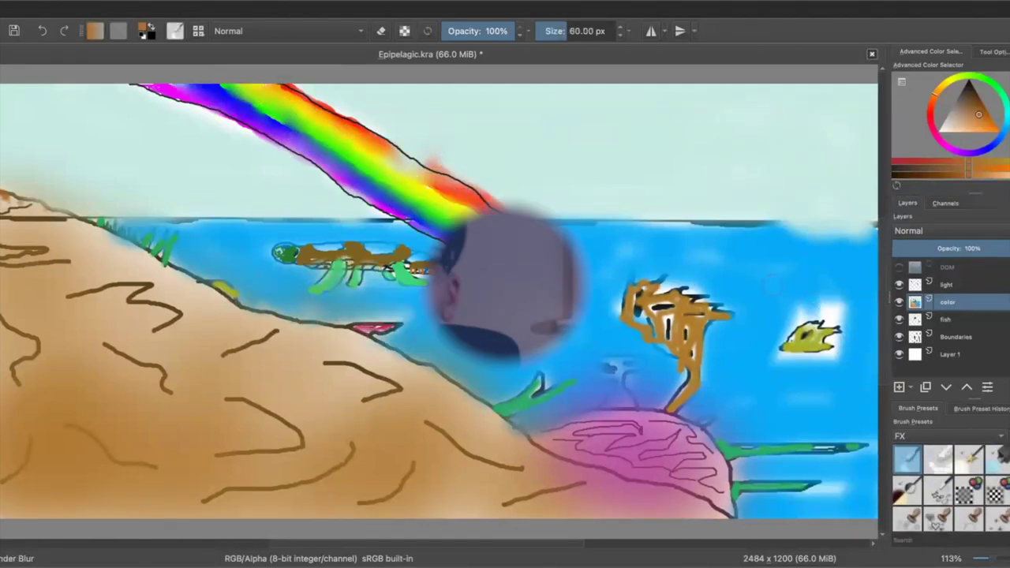